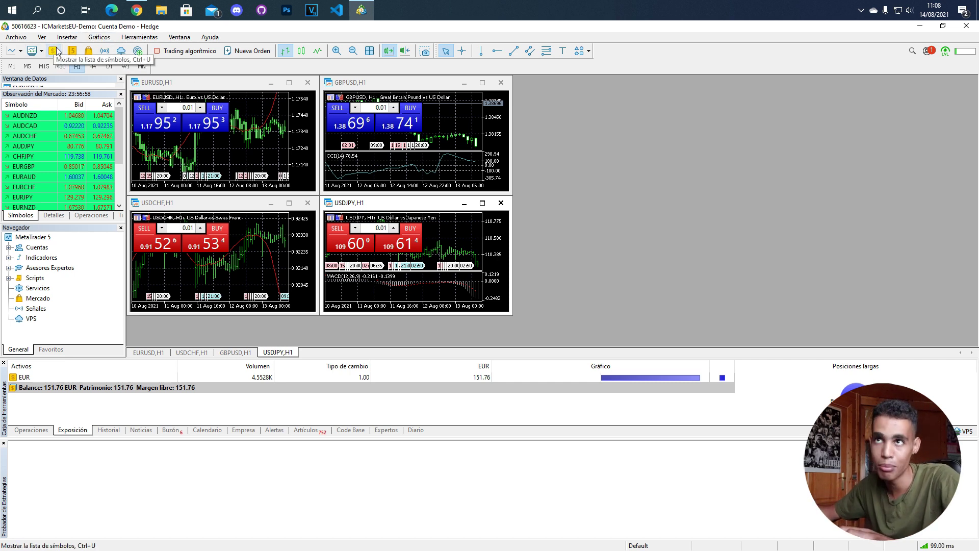
# Open the Symbols dialog and select EURUSD under Forex > Majors to show its specification
pyautogui.click(53, 51)
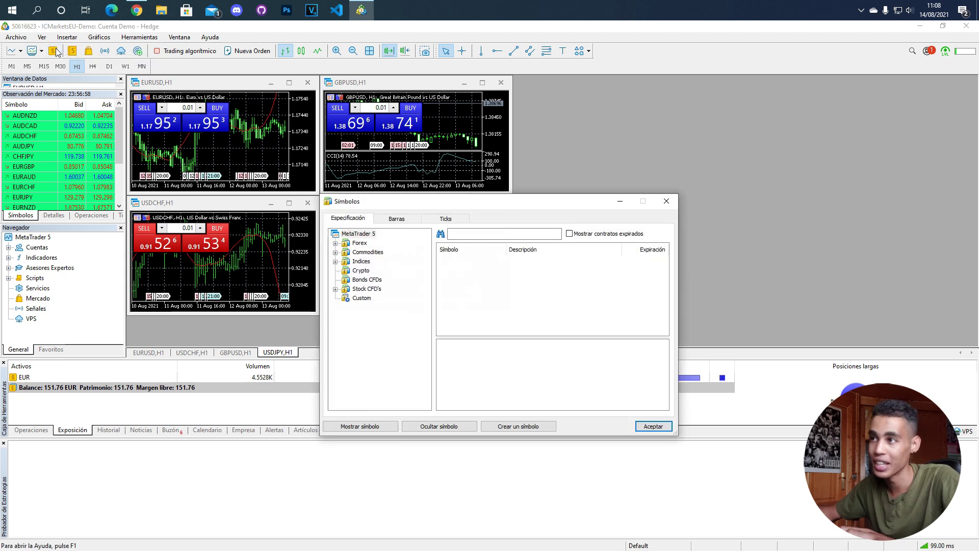
pyautogui.click(360, 243)
pyautogui.doubleClick(360, 244)
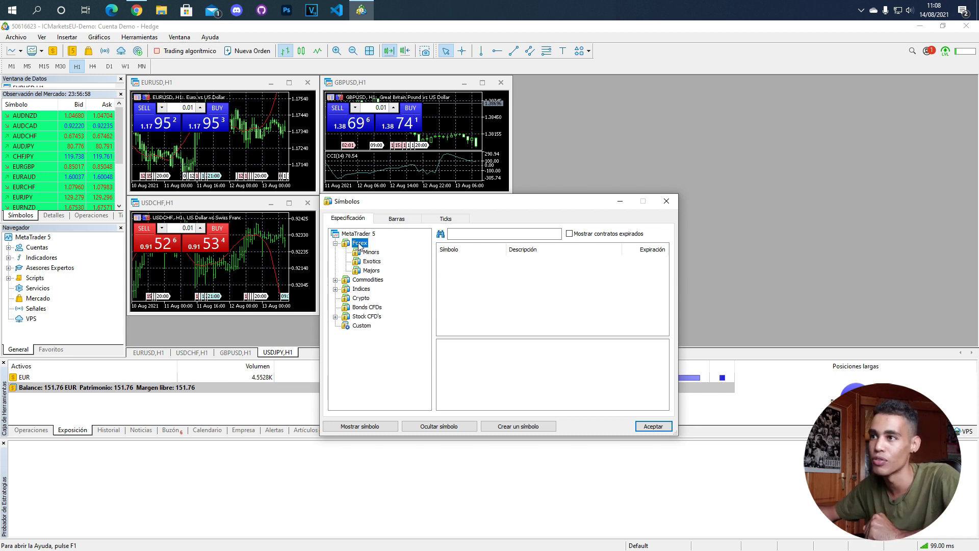
pyautogui.click(366, 271)
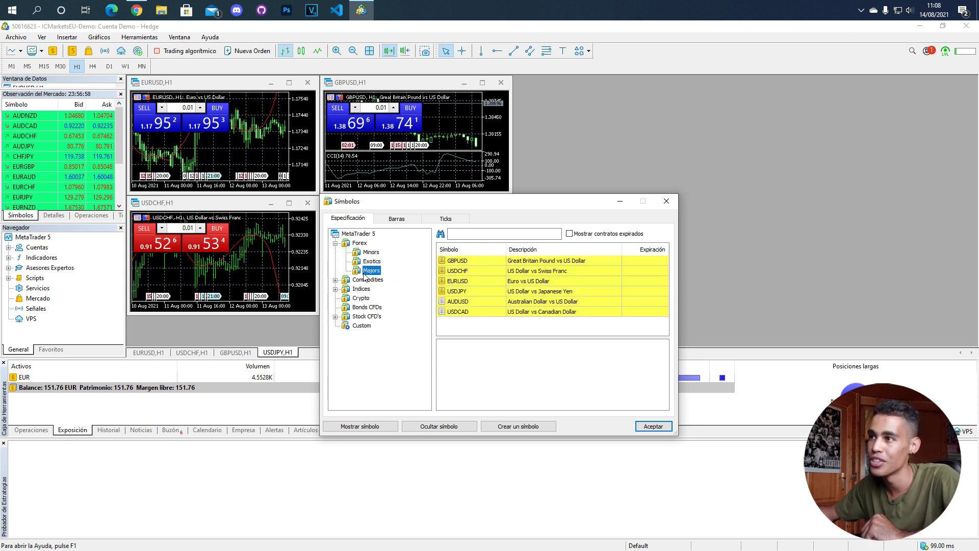
pyautogui.click(463, 284)
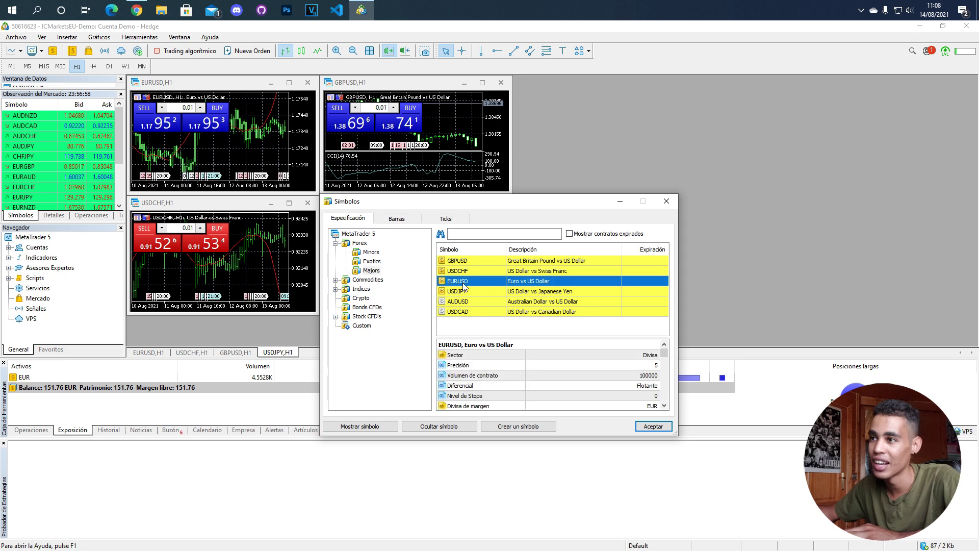
# On EURUSD's Ticks settings, set the start date to 2015.06.01 using the calendar
pyautogui.click(446, 218)
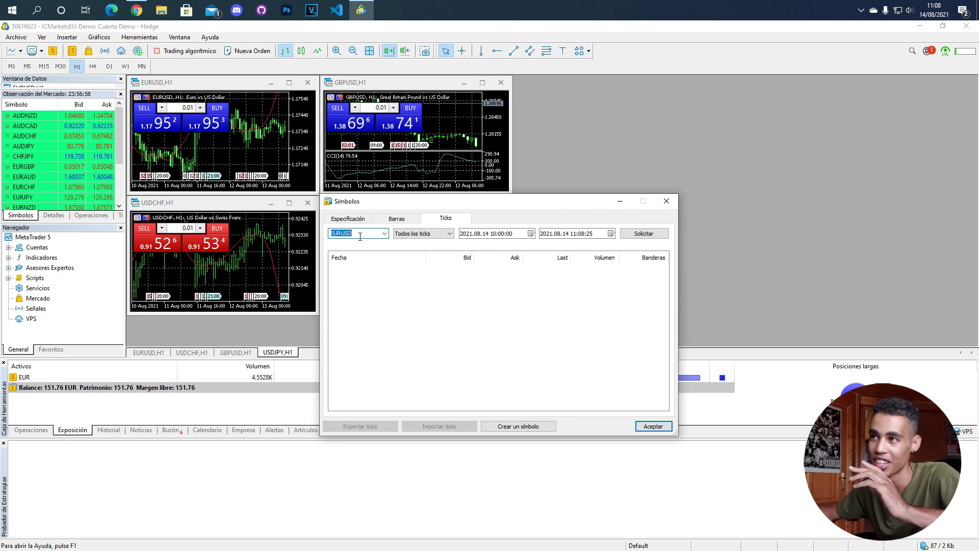
pyautogui.click(531, 233)
pyautogui.click(487, 247)
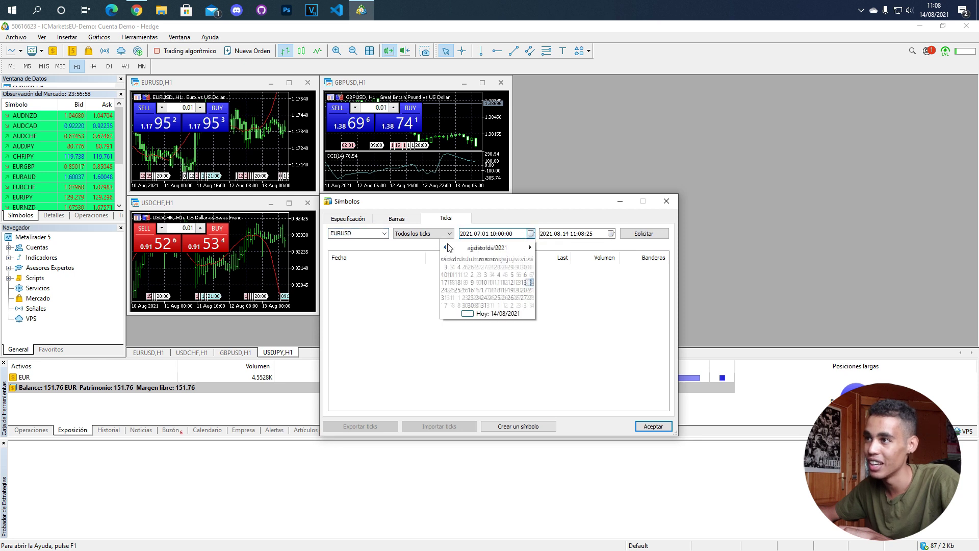
pyautogui.click(475, 284)
pyautogui.click(474, 248)
pyautogui.click(479, 249)
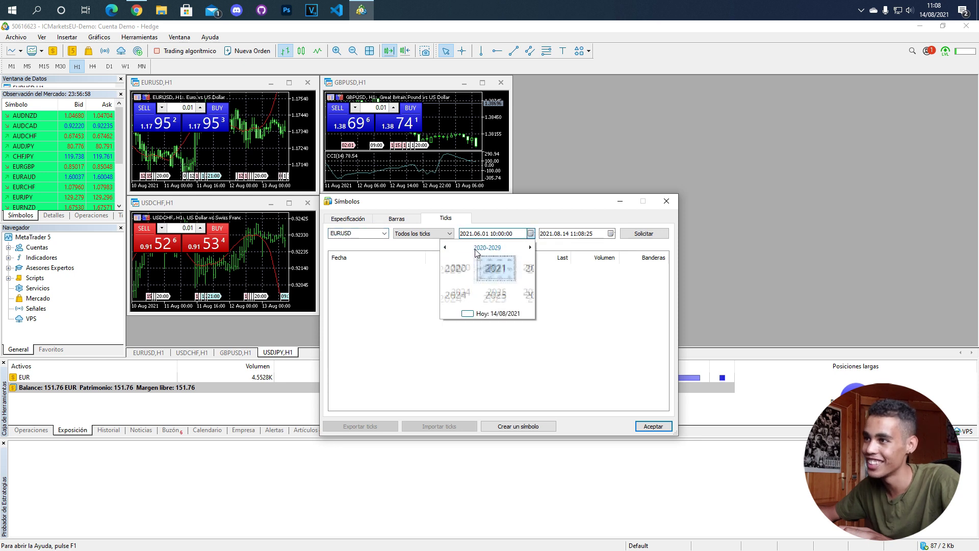
pyautogui.click(452, 264)
pyautogui.click(486, 248)
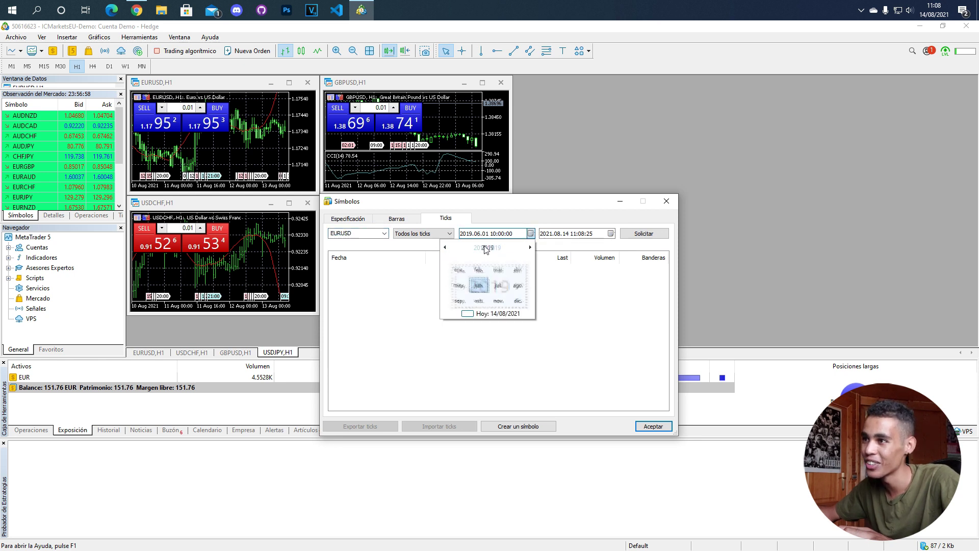
pyautogui.click(475, 264)
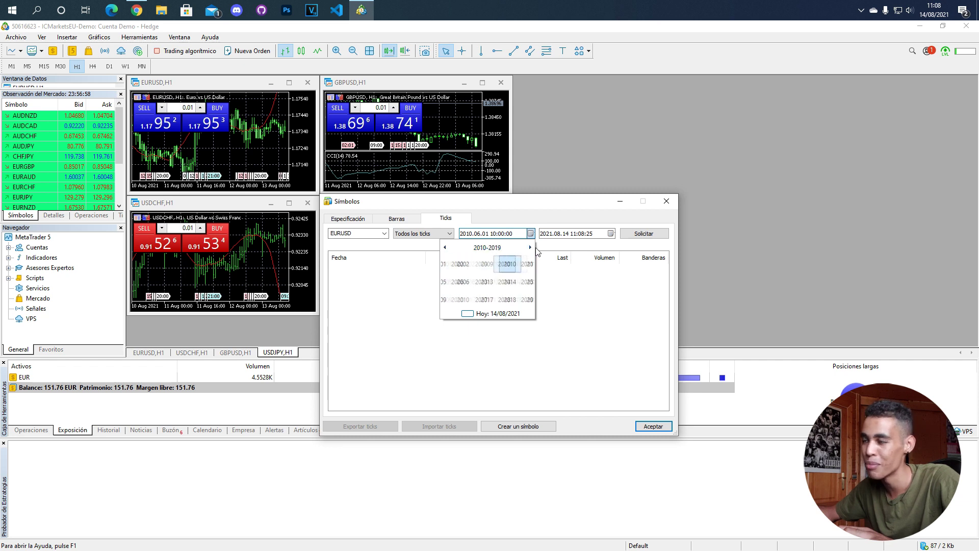
pyautogui.click(499, 282)
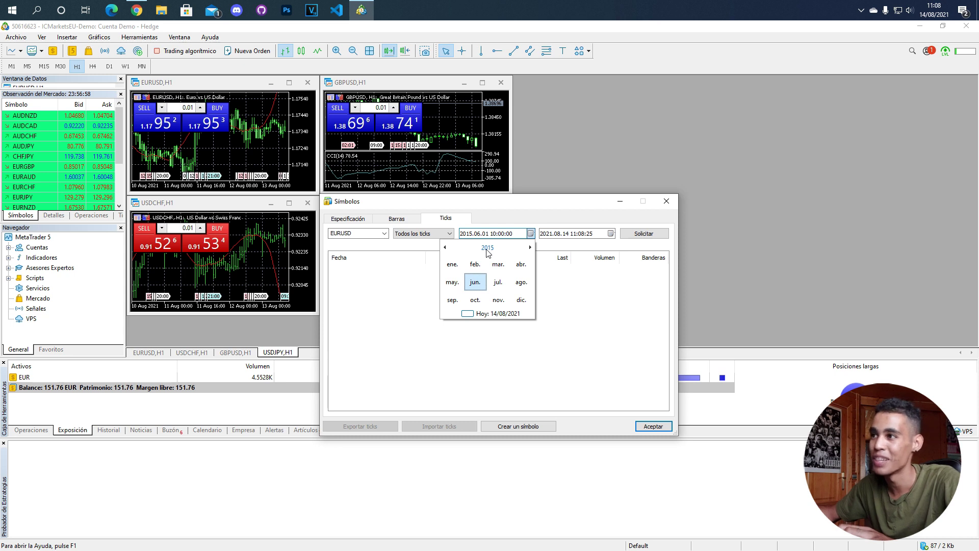
pyautogui.click(475, 282)
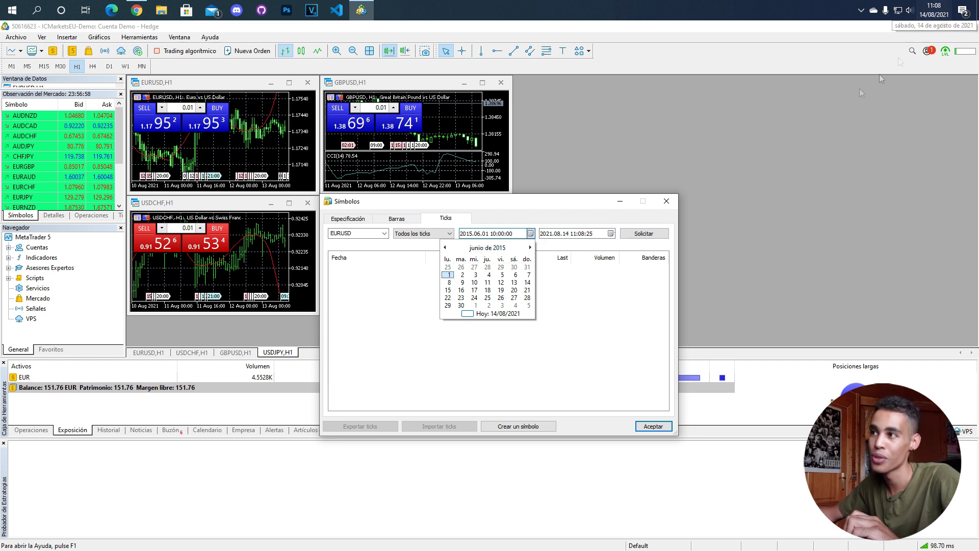
pyautogui.click(631, 231)
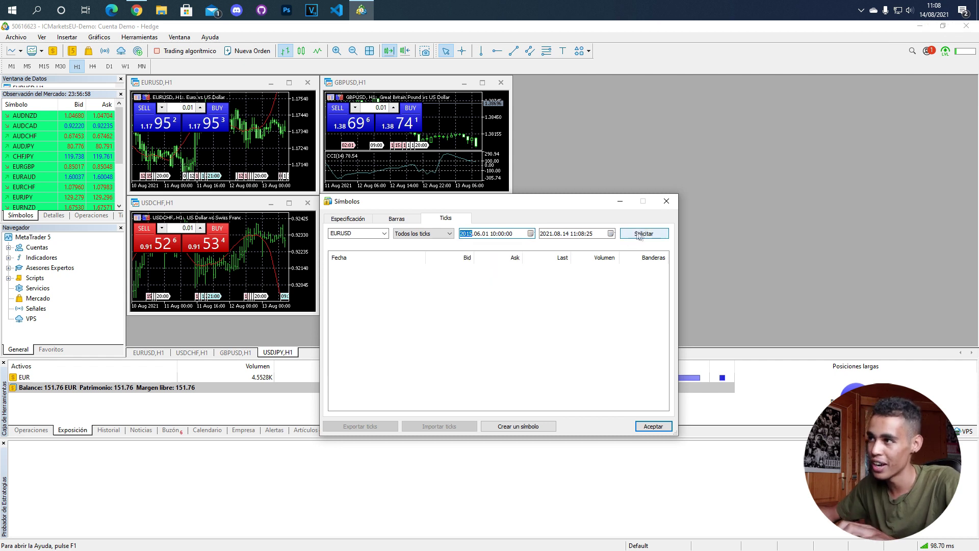
# Request EURUSD ticks from 2021.08.07 to 2021.08.14, loading 171902 ticks
pyautogui.click(642, 234)
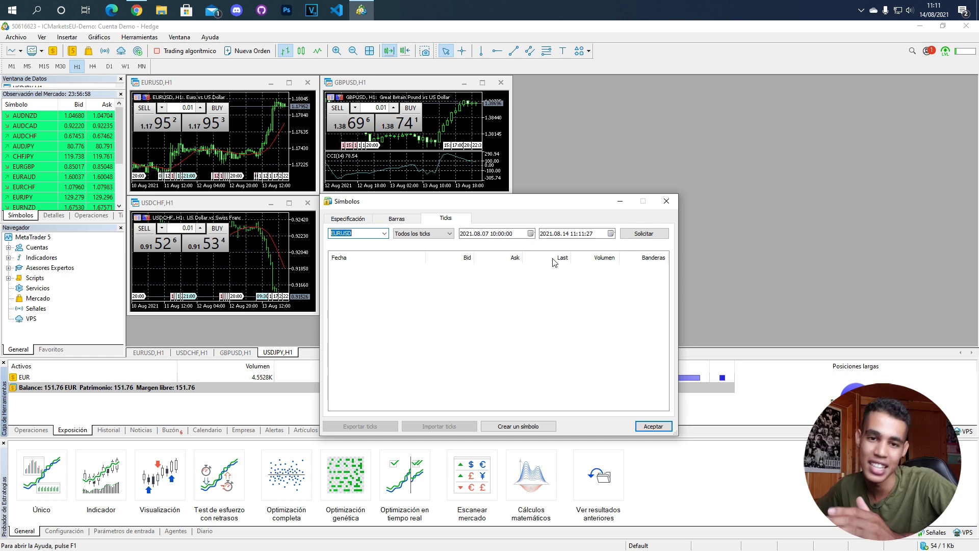
pyautogui.click(663, 233)
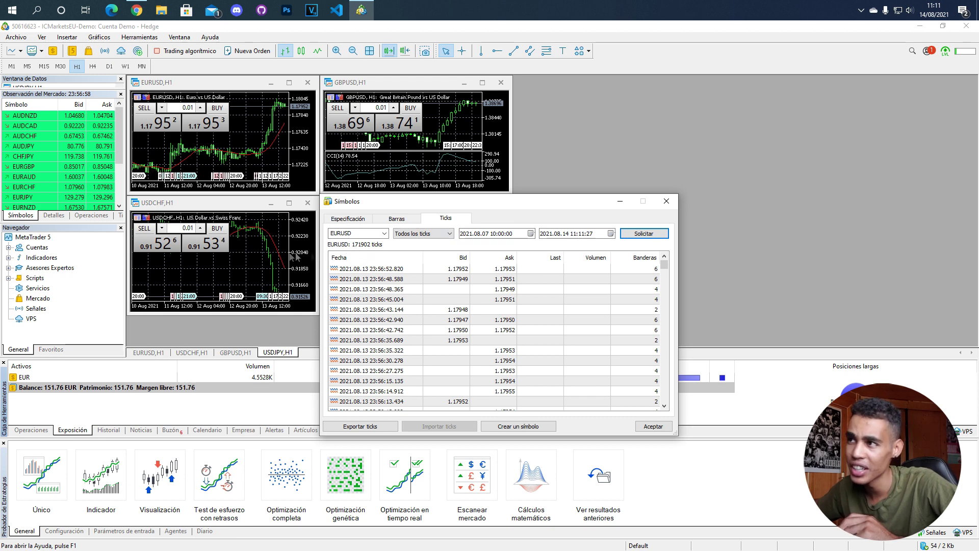
pyautogui.click(531, 233)
pyautogui.click(363, 248)
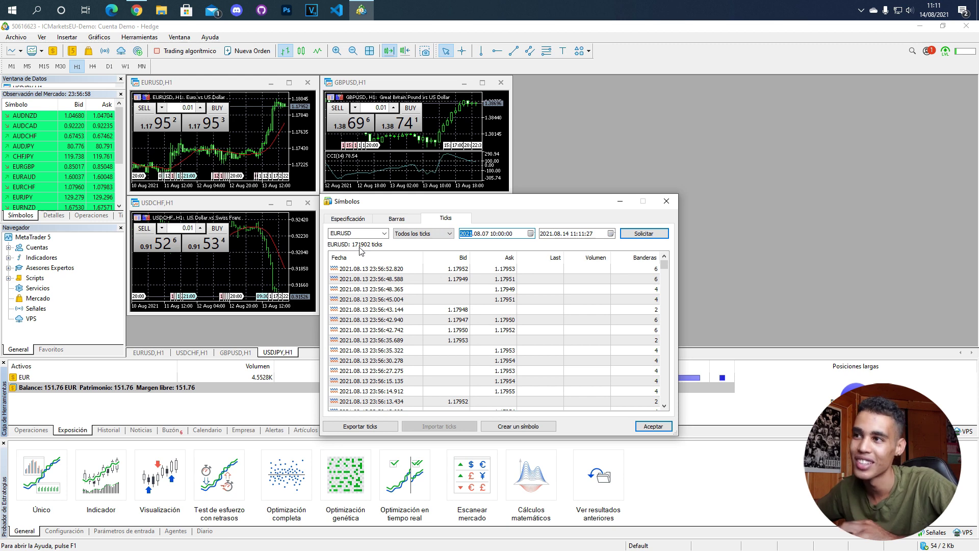
pyautogui.scroll(-4, 386, 303)
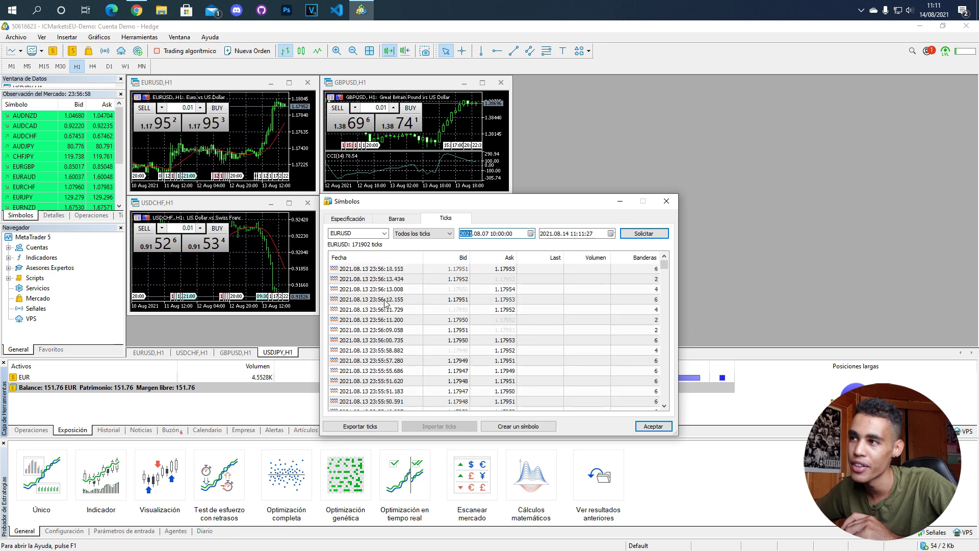
pyautogui.scroll(-10, 386, 303)
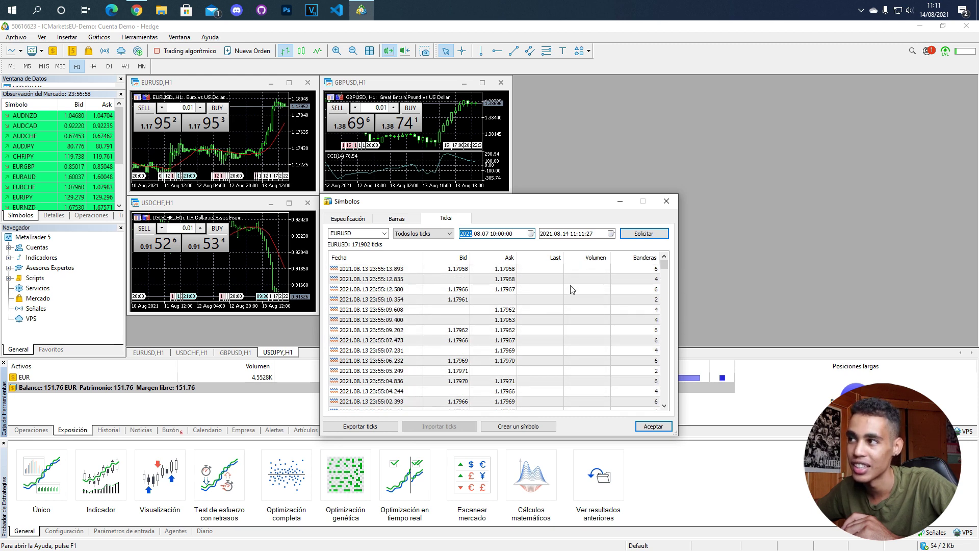
pyautogui.scroll(-12, 590, 307)
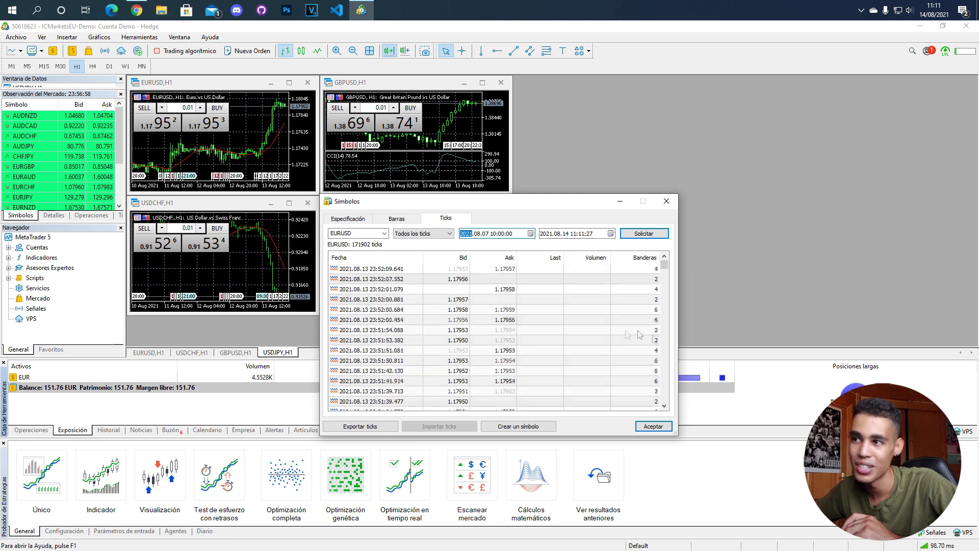
pyautogui.scroll(-5, 640, 335)
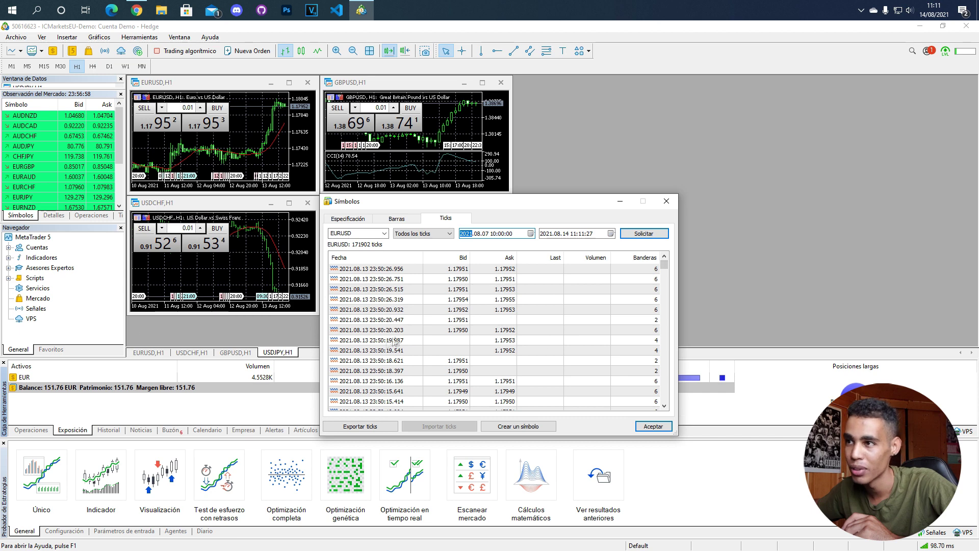
pyautogui.click(393, 310)
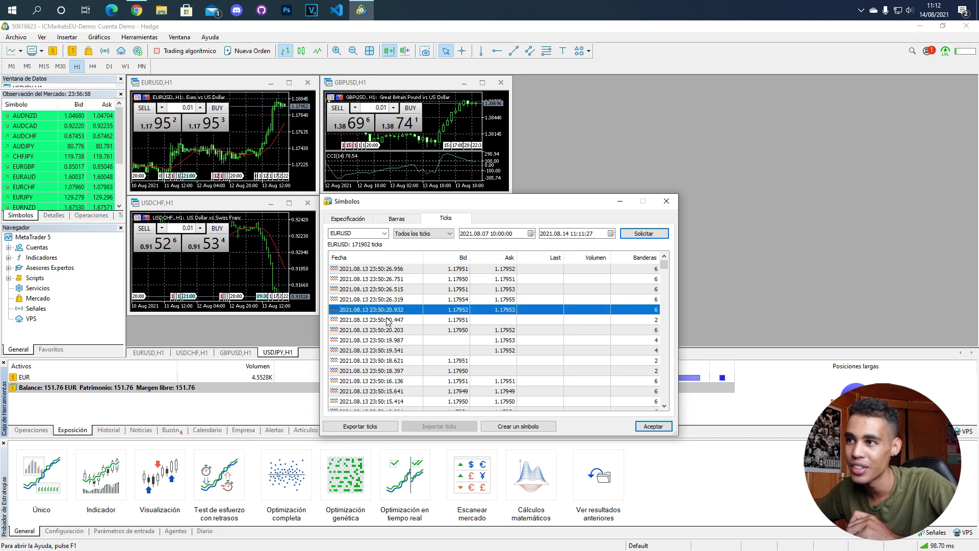
pyautogui.click(409, 330)
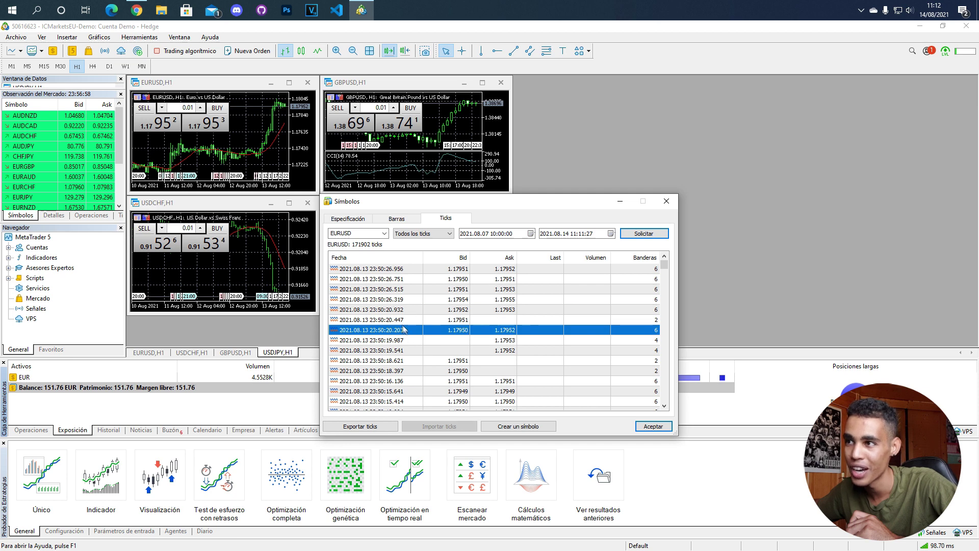
pyautogui.click(393, 312)
pyautogui.click(396, 323)
pyautogui.click(400, 331)
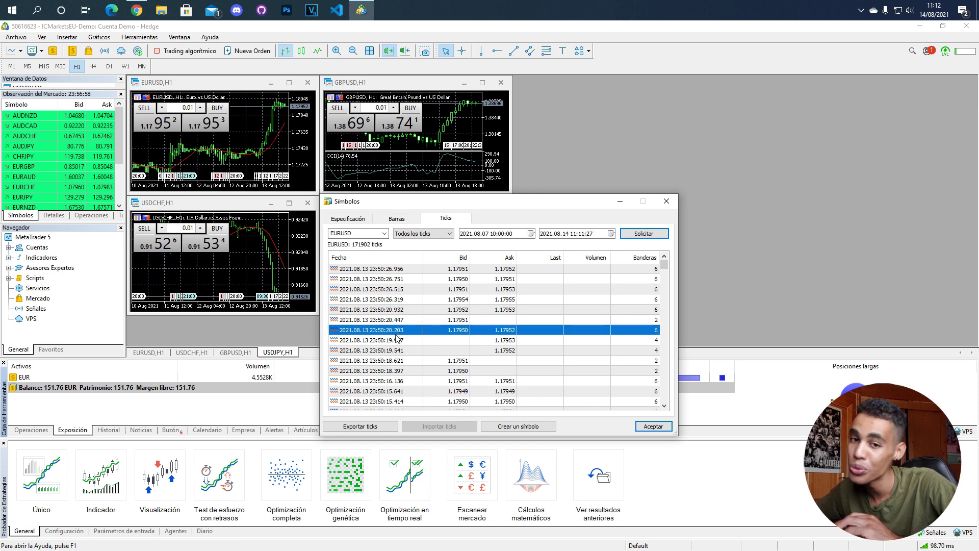
# Export the EURUSD tick list as a CSV file into the Descargas folder
pyautogui.click(357, 427)
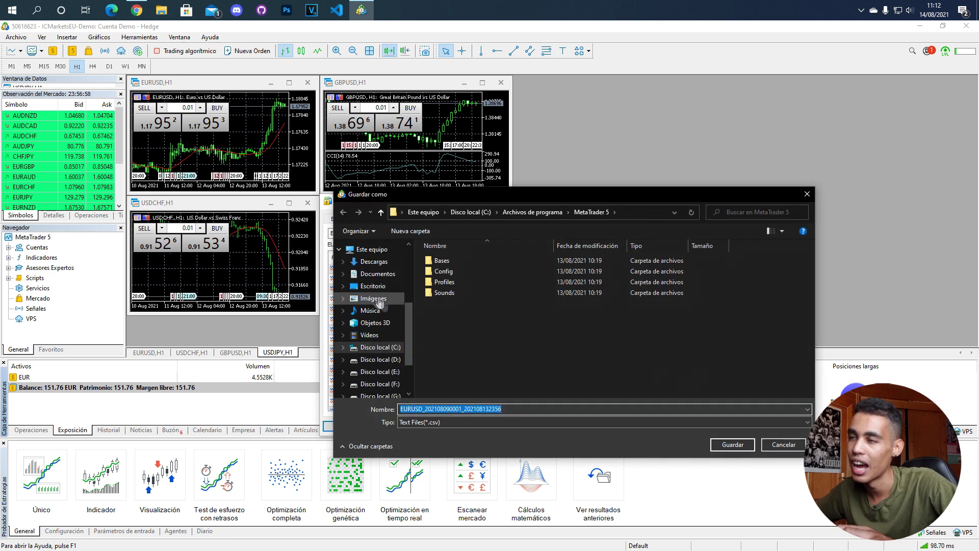
pyautogui.click(375, 262)
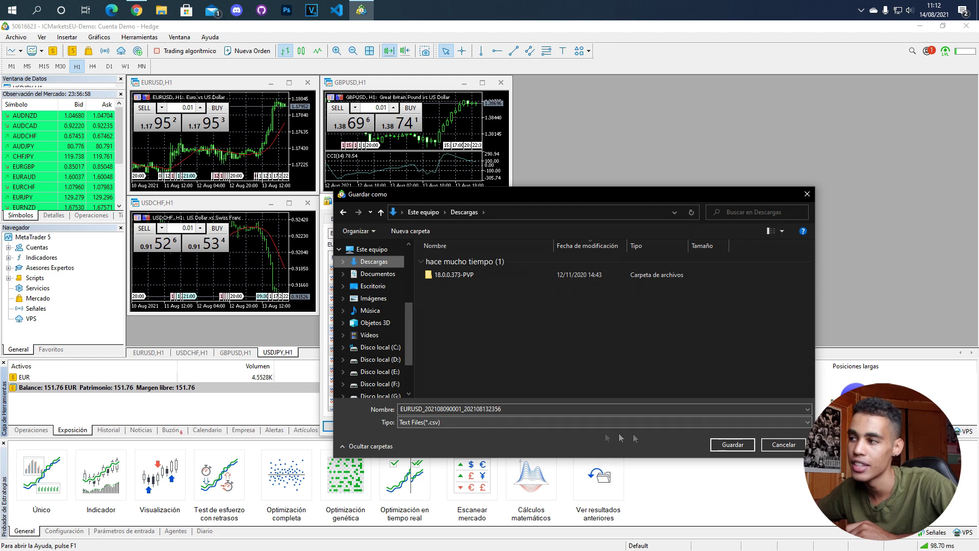
pyautogui.click(733, 444)
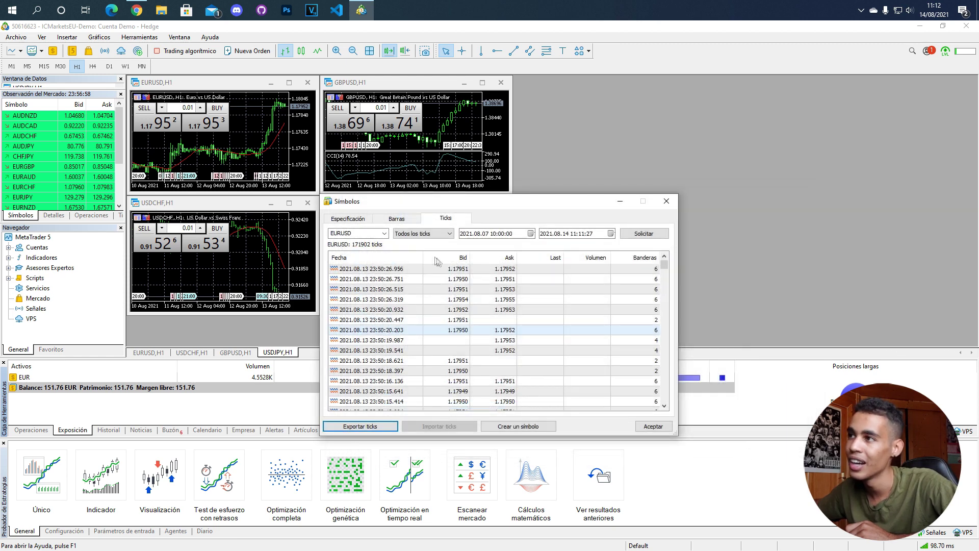
pyautogui.click(170, 6)
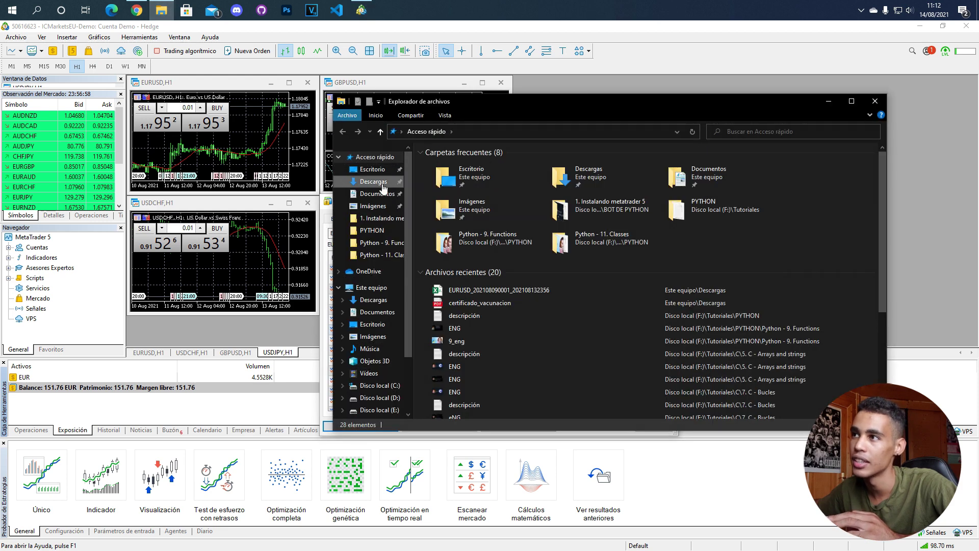
pyautogui.click(384, 187)
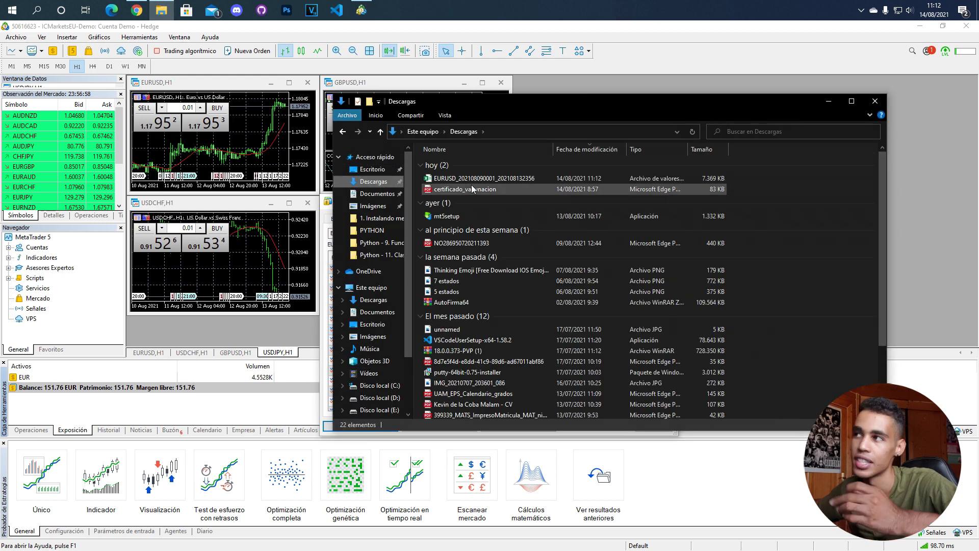
pyautogui.click(458, 181)
pyautogui.doubleClick(458, 179)
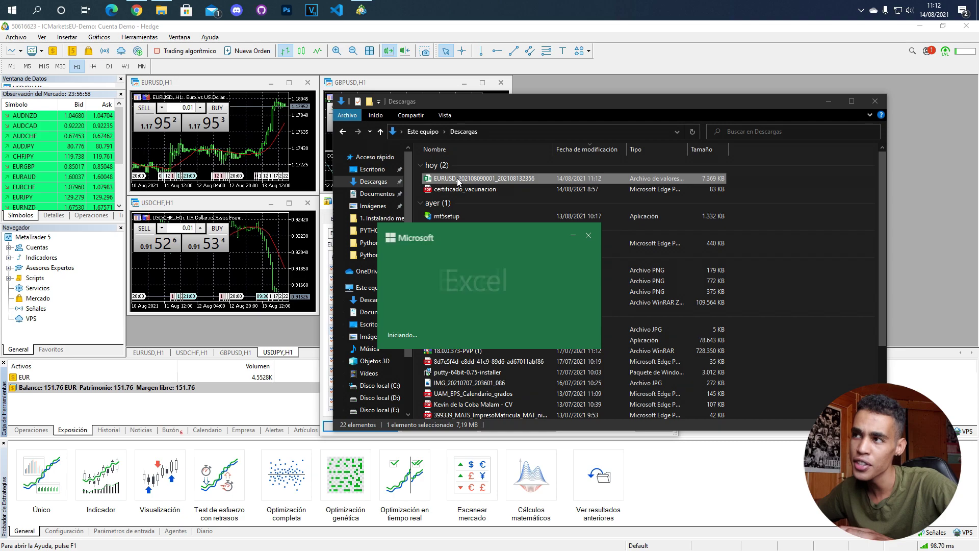
# Scroll through the exported tick rows shown unsplit in one column
pyautogui.scroll(-20, 297, 240)
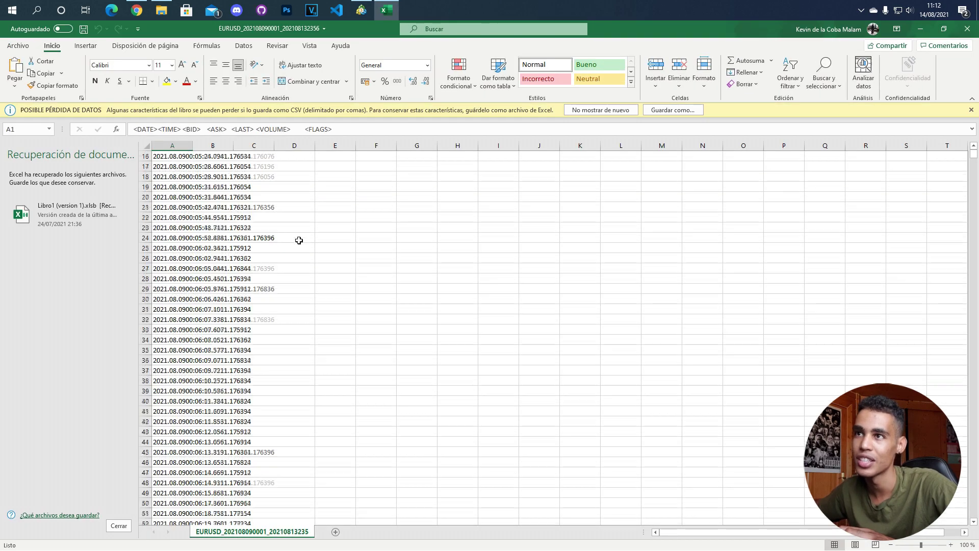
pyautogui.scroll(-20, 238, 230)
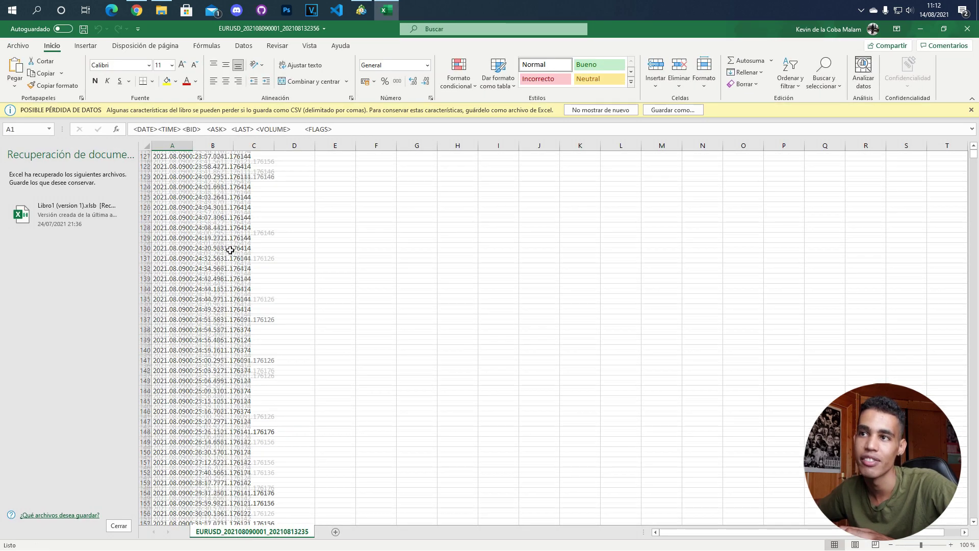
pyautogui.scroll(-20, 227, 270)
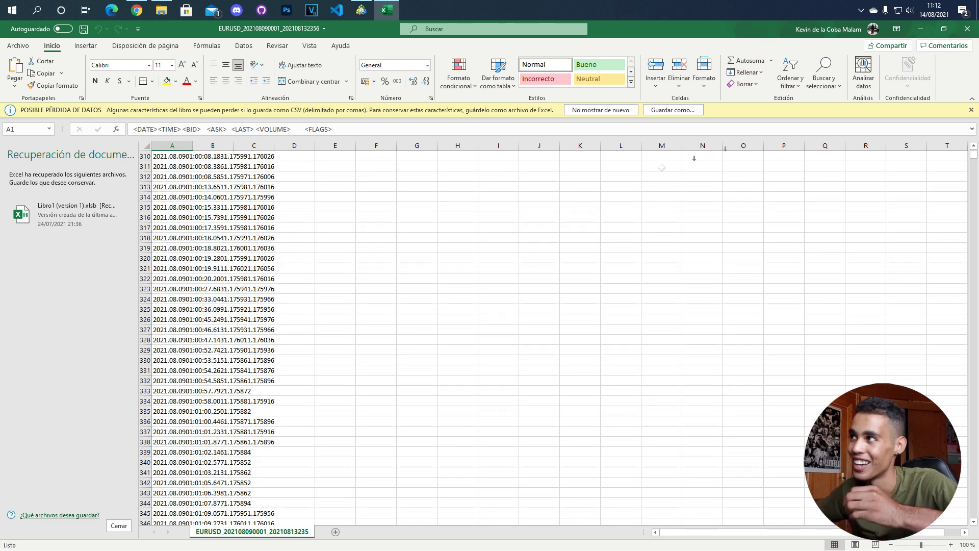
# Dismiss Document Recovery, discard the recovered files with 'No, deseo quitarlos', and close Excel
pyautogui.click(968, 29)
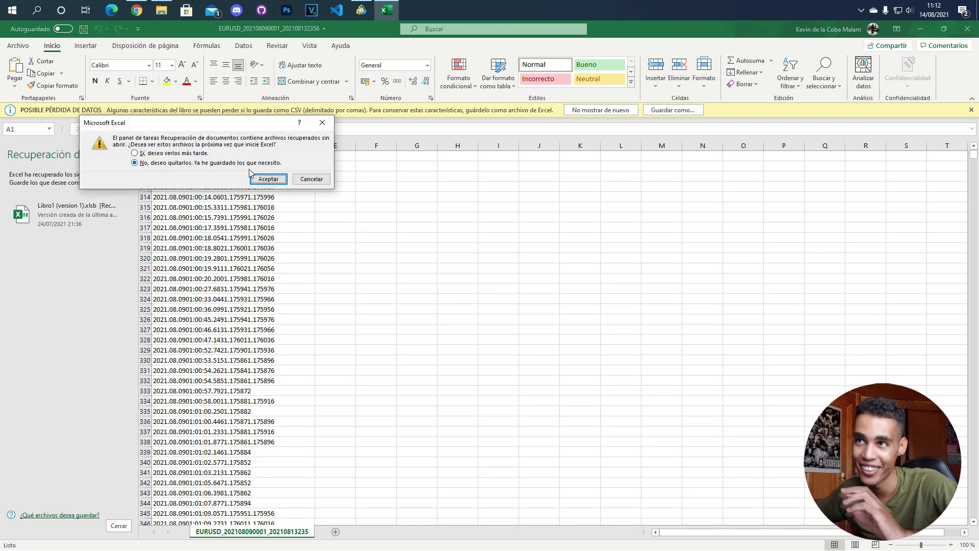
pyautogui.click(299, 182)
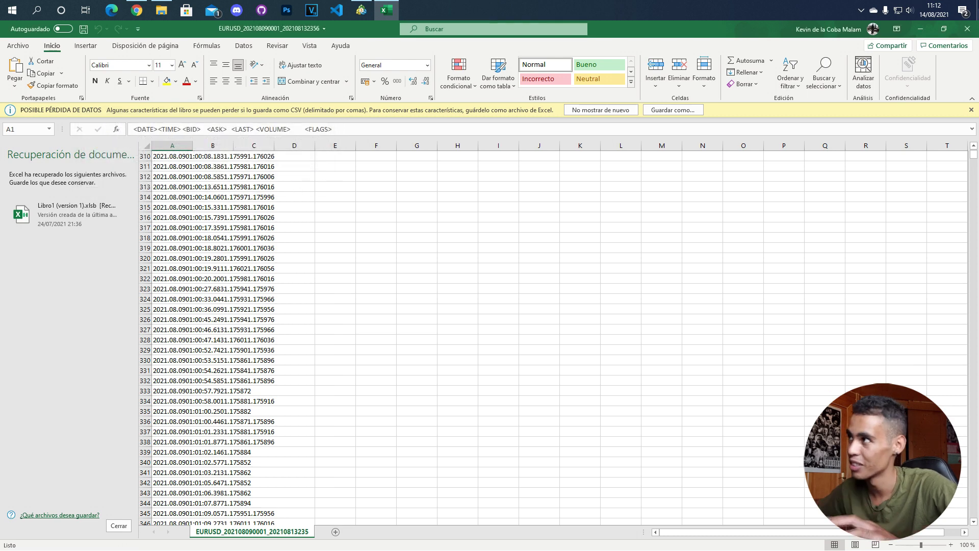
pyautogui.click(968, 29)
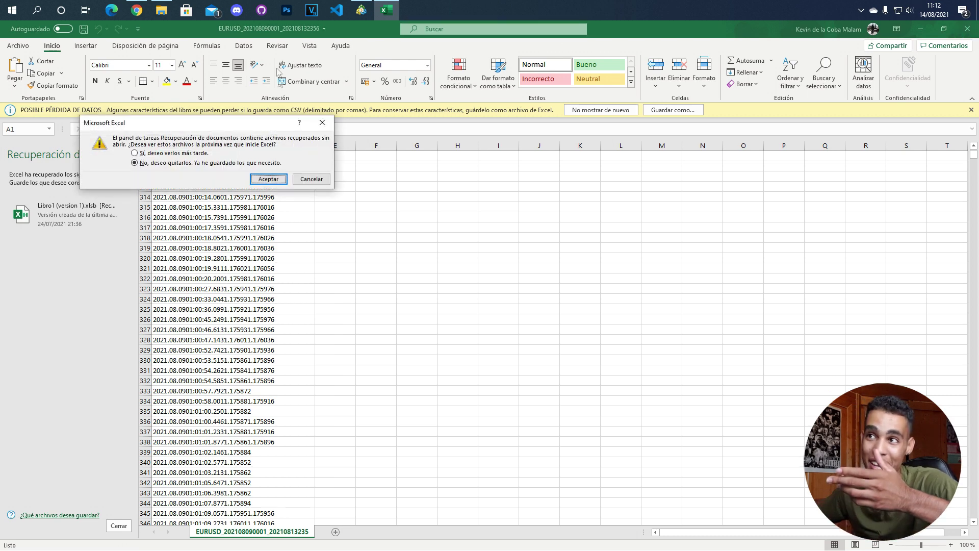
pyautogui.click(268, 180)
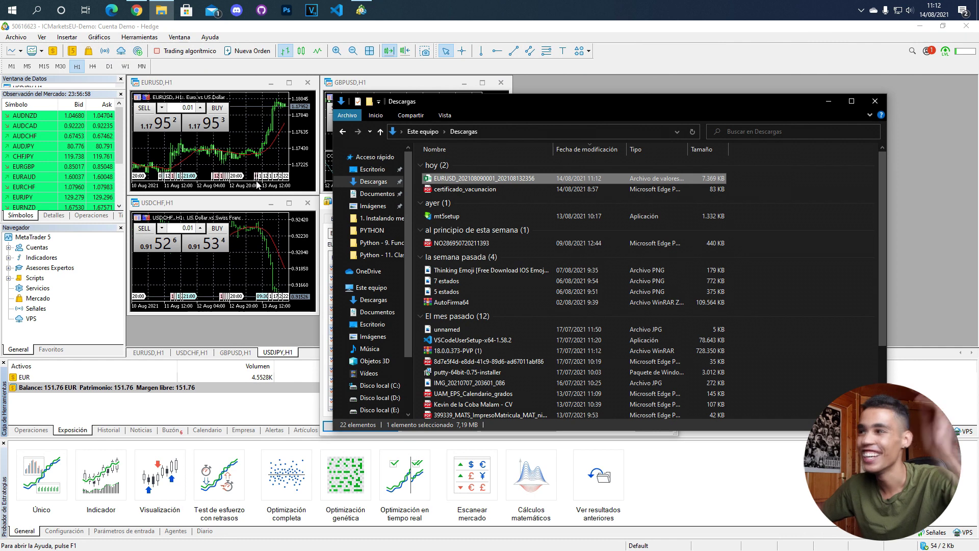